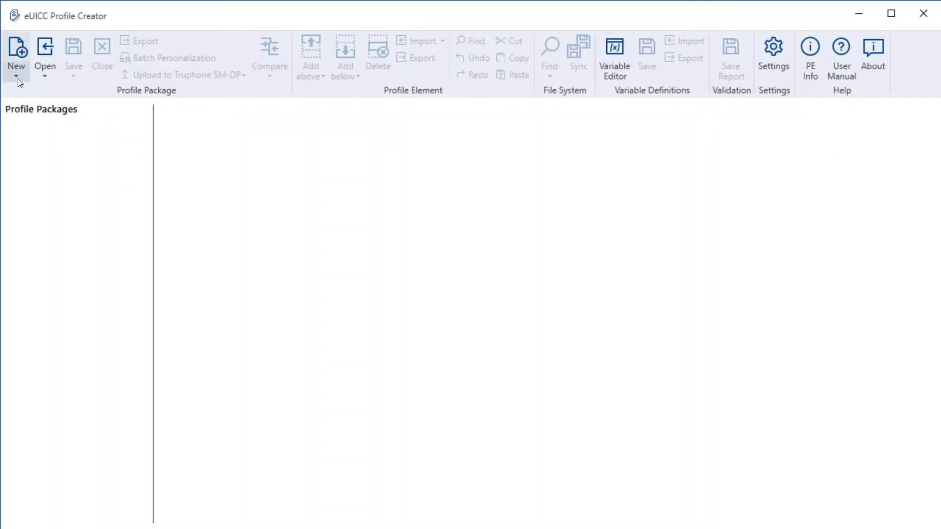
Step: Create a new version 3.2 profile package holding ProfileHeader and PE-End
{"action": "left_click", "coordinate": [17, 73]}
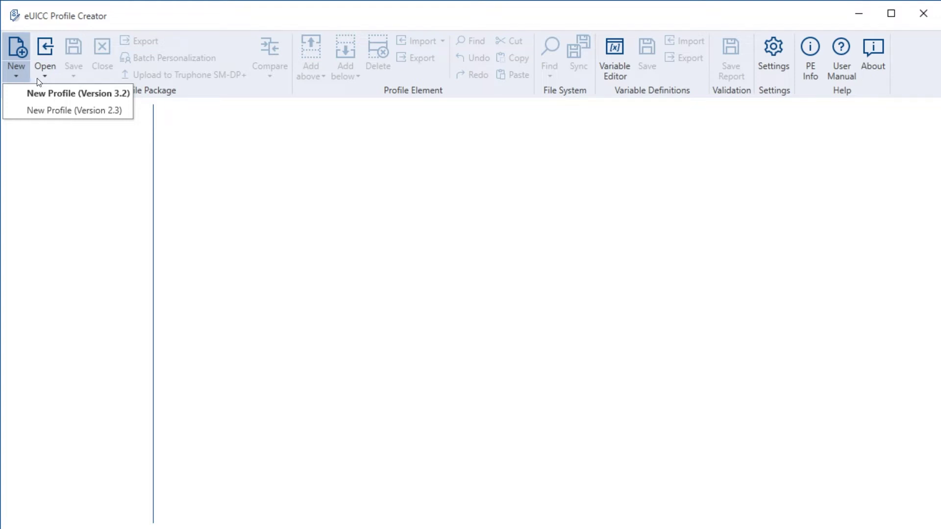
{"action": "left_click", "coordinate": [81, 95]}
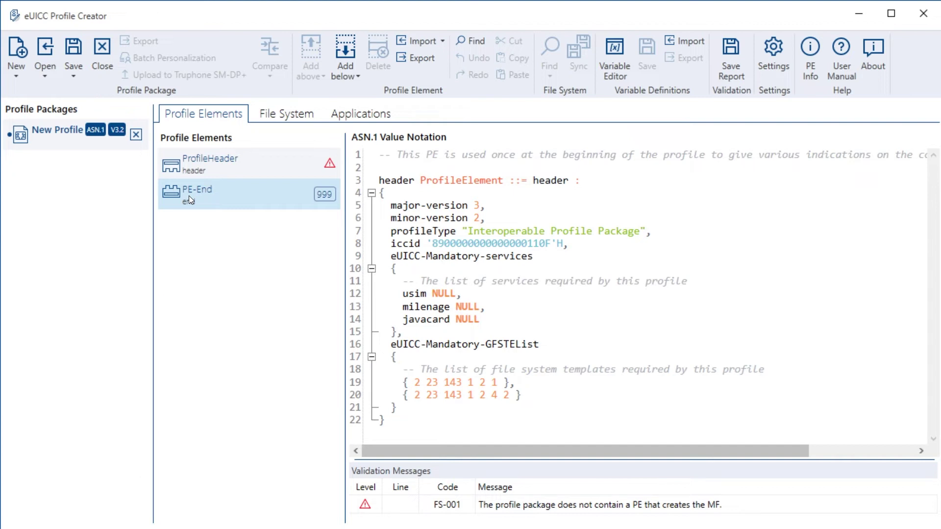
{"action": "left_click", "coordinate": [352, 78]}
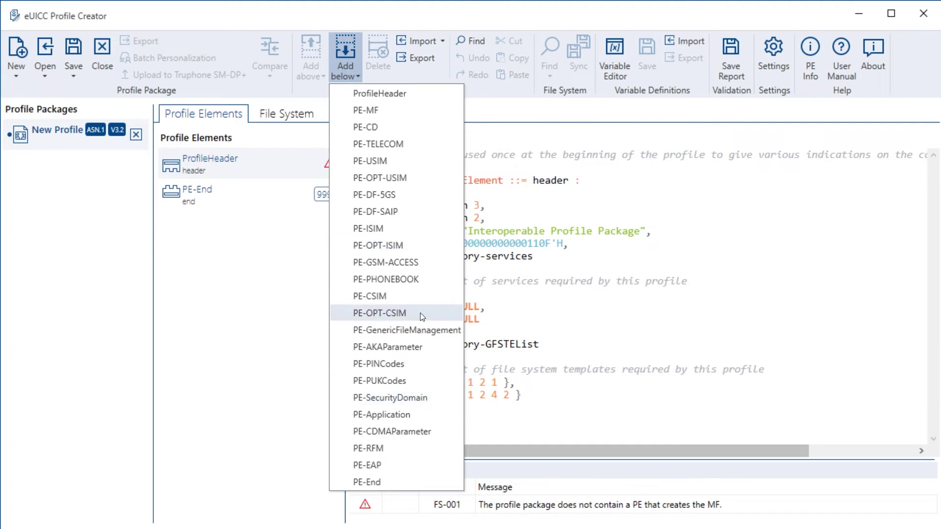
Step: Add PE-PUKCodes, PE-PINCodes, PE-USIM and PE-OPT-USIM elements to the profile
{"action": "left_click", "coordinate": [387, 381]}
{"action": "left_click", "coordinate": [342, 79]}
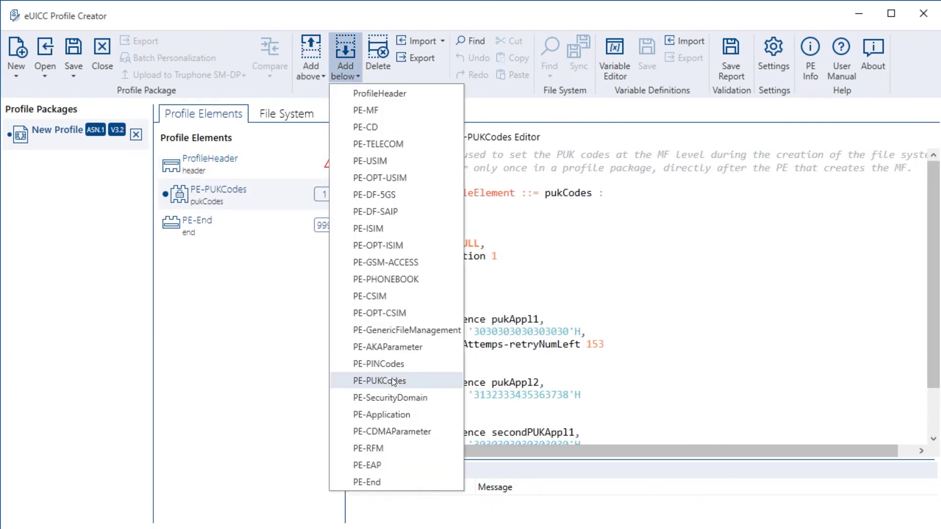
{"action": "left_click", "coordinate": [380, 363]}
{"action": "left_click", "coordinate": [351, 77]}
{"action": "left_click", "coordinate": [370, 161]}
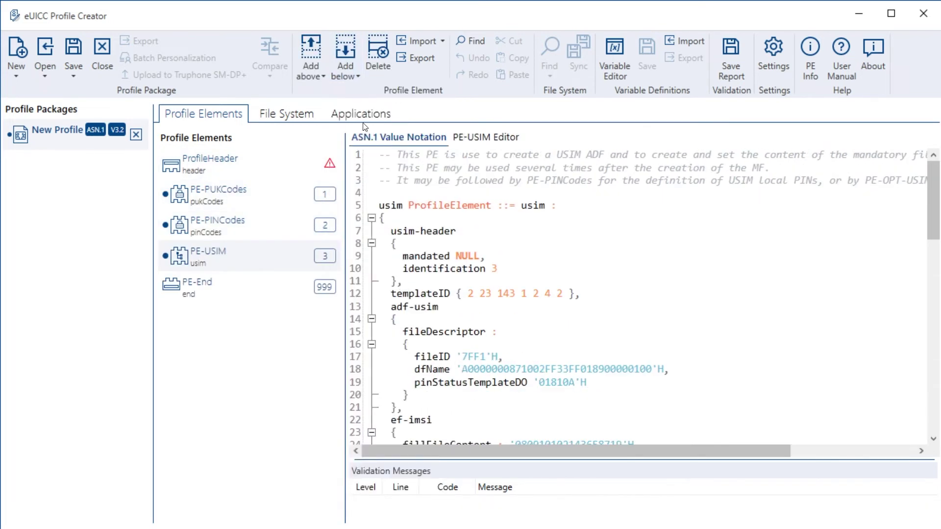
{"action": "left_click", "coordinate": [346, 71]}
{"action": "left_click", "coordinate": [374, 177]}
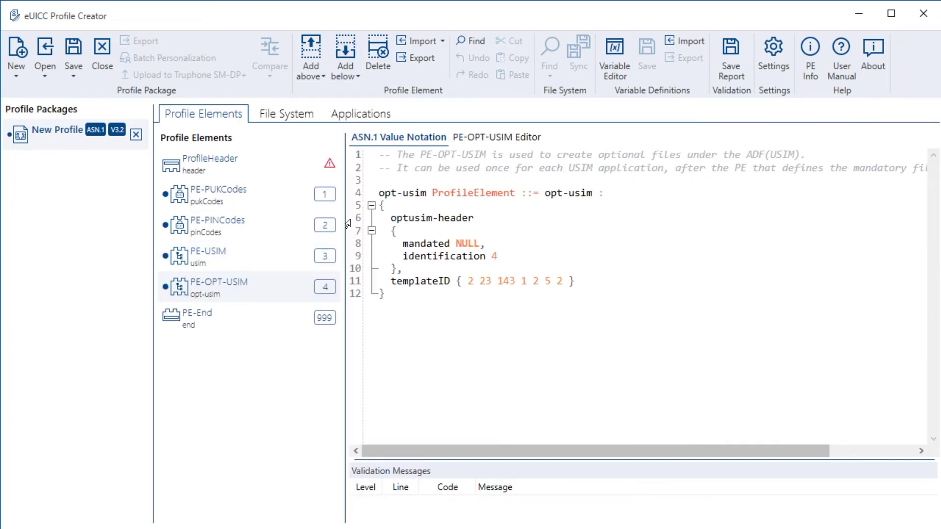
Step: Review the PE-USIM element's ASN.1 definition
{"action": "left_click", "coordinate": [227, 260]}
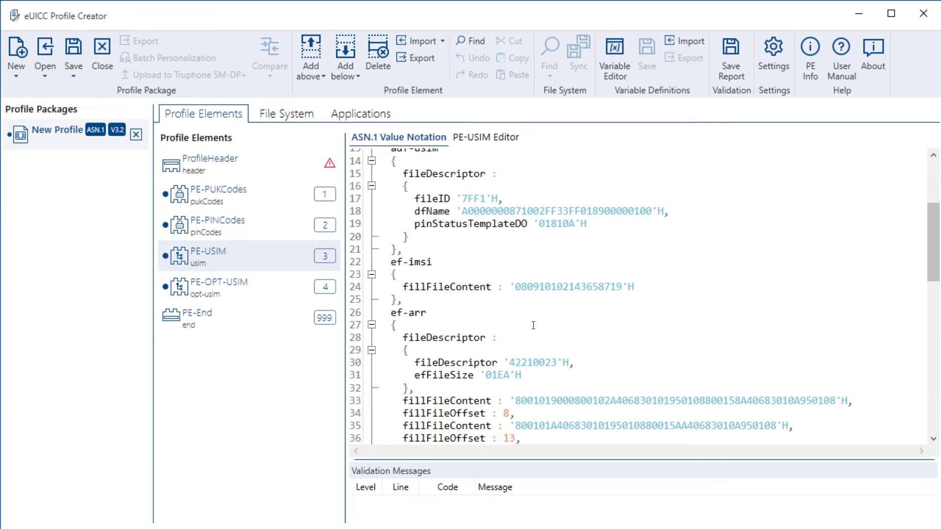
{"action": "scroll", "coordinate": [533, 325], "scroll_direction": "up", "scroll_amount": 3}
{"action": "scroll", "coordinate": [533, 326], "scroll_direction": "down", "scroll_amount": 3}
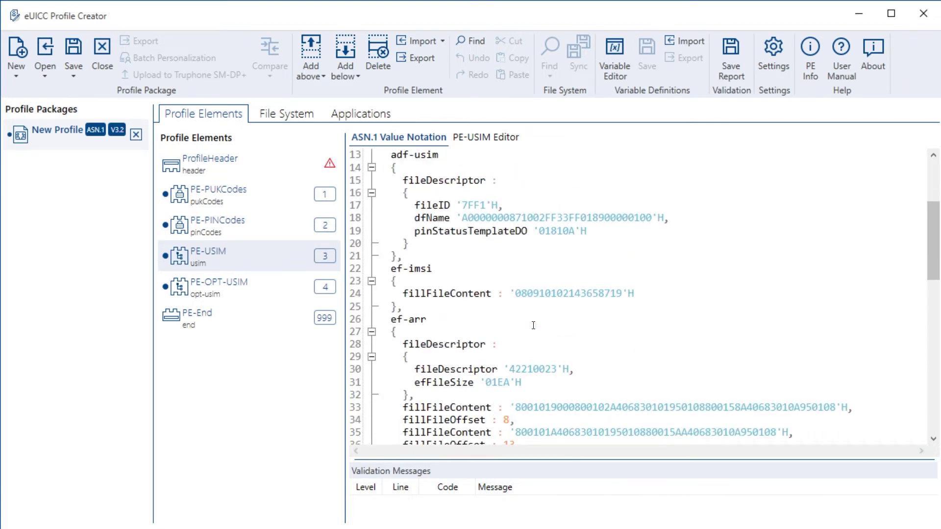
{"action": "scroll", "coordinate": [533, 325], "scroll_direction": "down", "scroll_amount": 2}
{"action": "scroll", "coordinate": [490, 265], "scroll_direction": "down", "scroll_amount": 12}
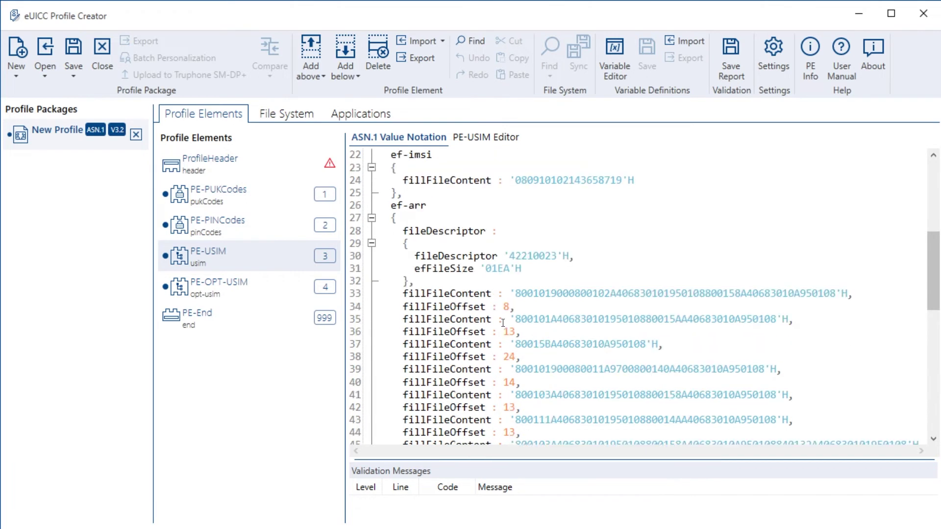
{"action": "scroll", "coordinate": [502, 322], "scroll_direction": "down", "scroll_amount": 1}
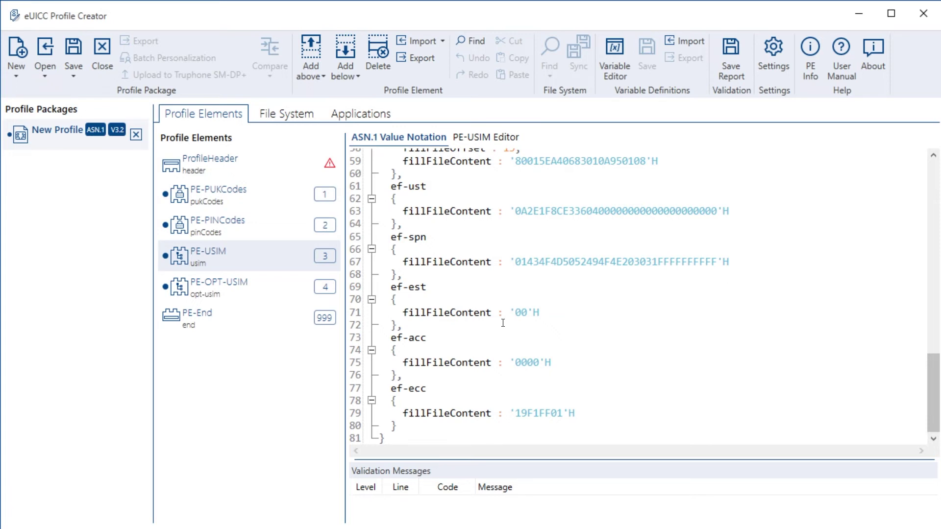
{"action": "left_click", "coordinate": [494, 138]}
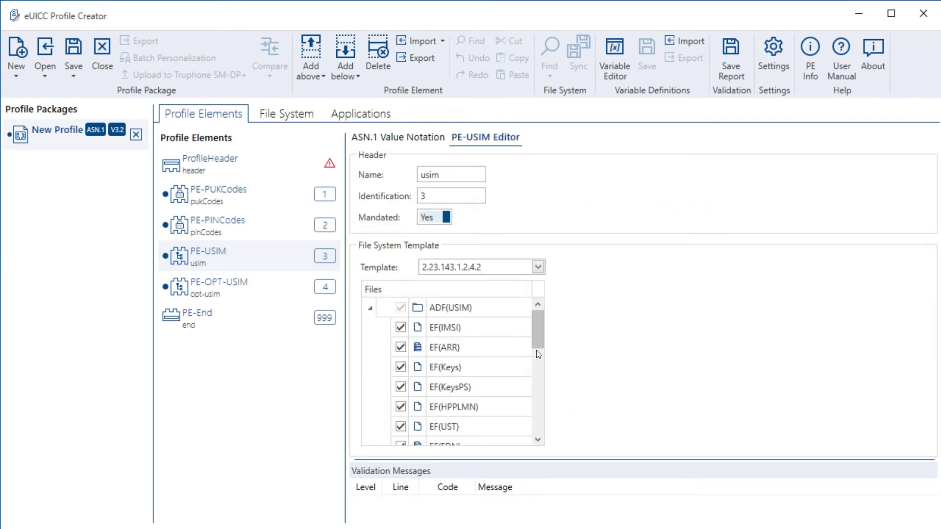
{"action": "left_click_drag", "start_coordinate": [536, 329], "coordinate": [531, 428]}
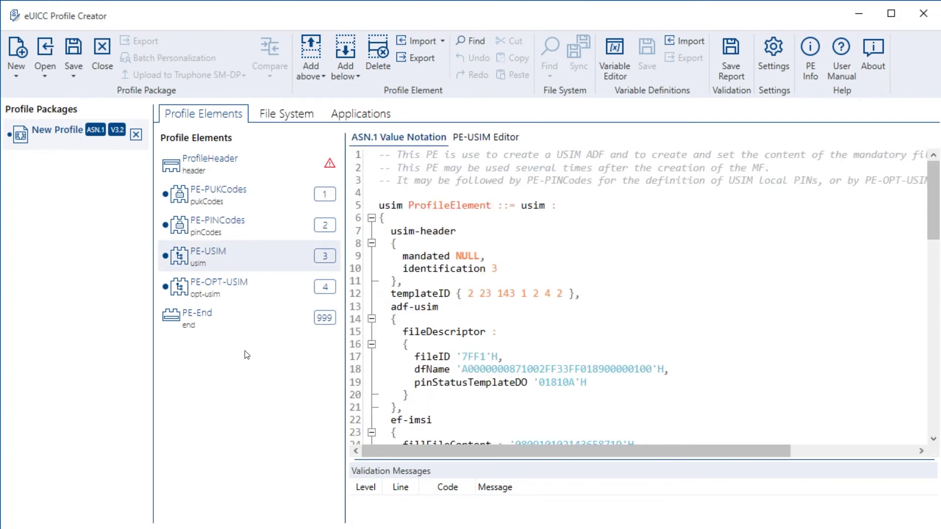
{"action": "left_click", "coordinate": [224, 293]}
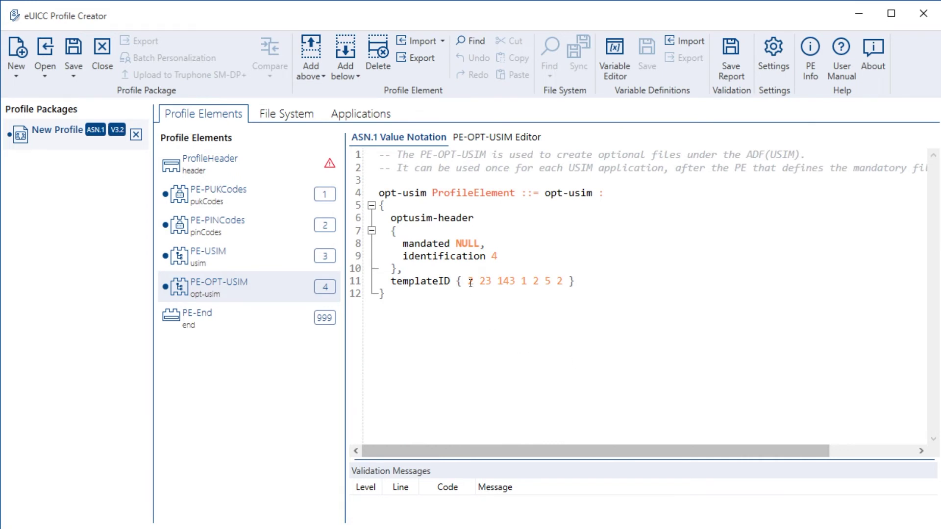
Step: Enable the optional EF(LI) file (6F05, short identifier 02) in the PE-OPT-USIM form editor
{"action": "left_click", "coordinate": [497, 138]}
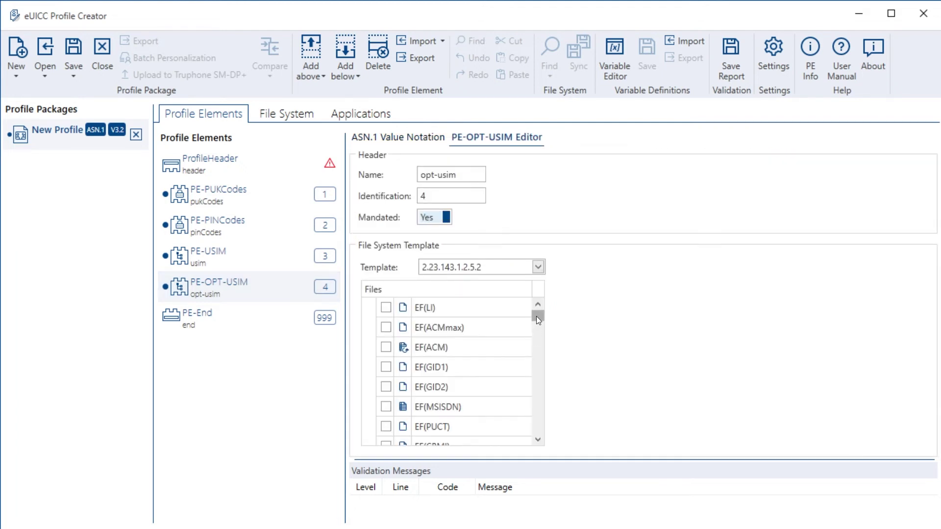
{"action": "mouse_move", "coordinate": [537, 319]}
{"action": "left_mouse_down"}
{"action": "mouse_move", "coordinate": [538, 337]}
{"action": "mouse_move", "coordinate": [538, 316]}
{"action": "left_mouse_up"}
{"action": "left_click", "coordinate": [386, 307]}
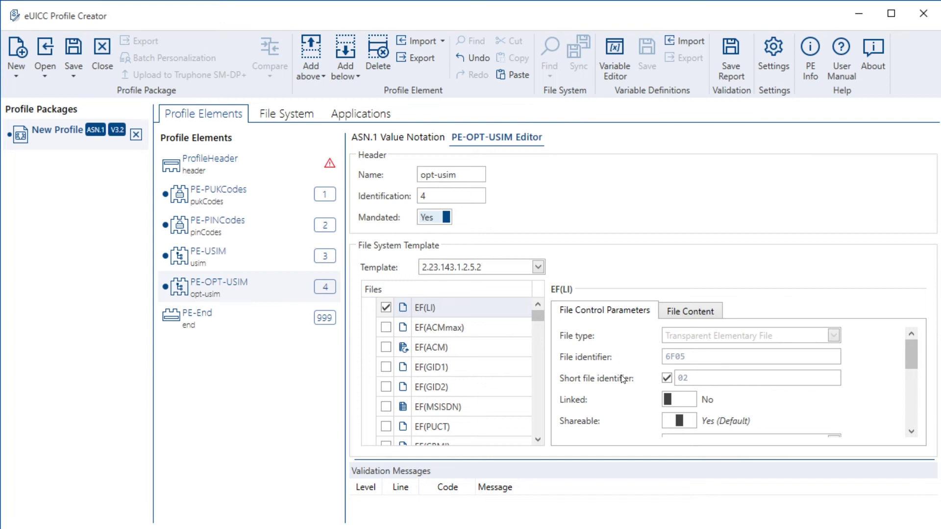
Step: Set EF(LI)'s first language entry to Czech (cs), leaving entries 2 and 3 empty
{"action": "left_click", "coordinate": [696, 315]}
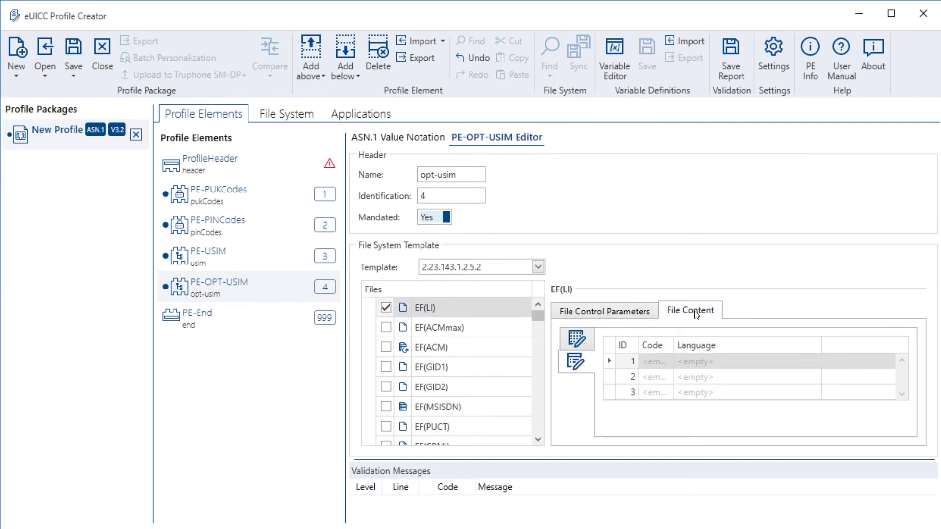
{"action": "left_click", "coordinate": [691, 361]}
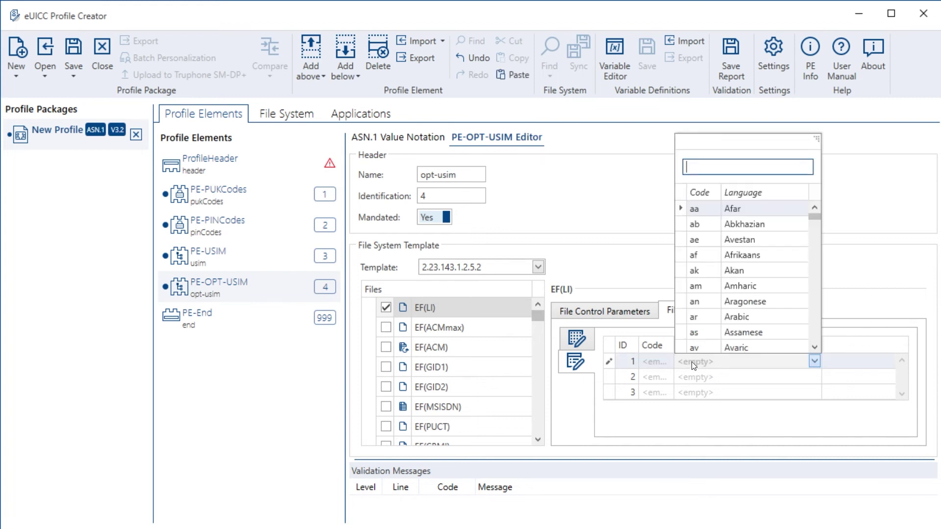
{"action": "scroll", "coordinate": [748, 259], "scroll_direction": "down", "scroll_amount": 2}
{"action": "scroll", "coordinate": [750, 261], "scroll_direction": "down", "scroll_amount": 5}
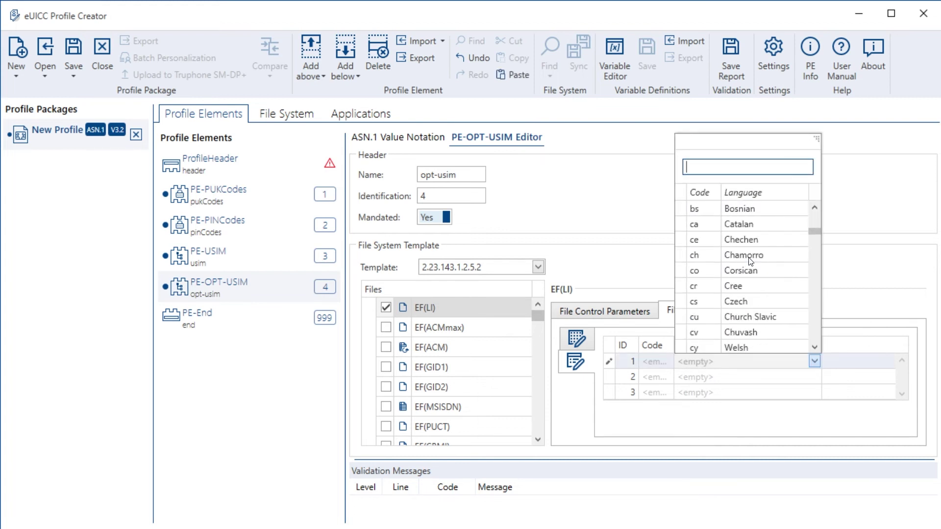
{"action": "left_click", "coordinate": [742, 301]}
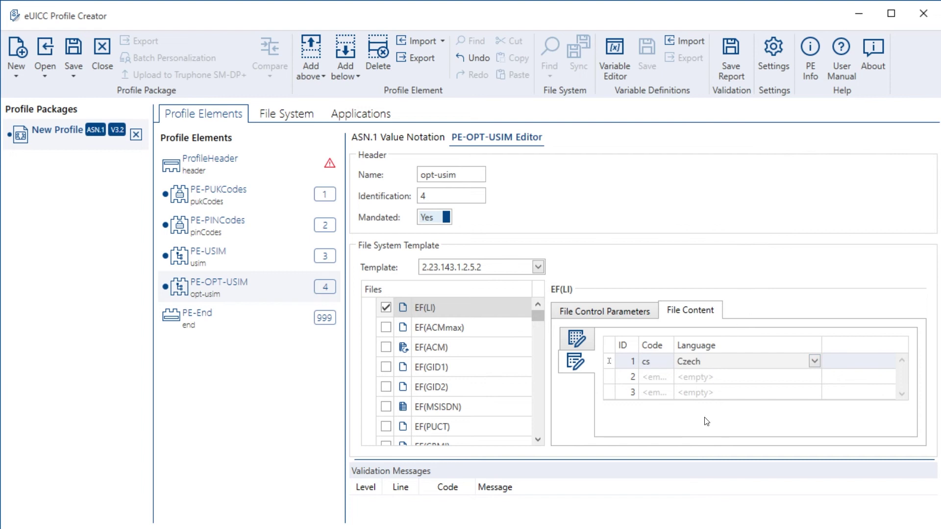
Step: Highlight the ef-li block with fillFileContent '6373'H in PE-OPT-USIM's ASN.1 notation
{"action": "left_click", "coordinate": [383, 139]}
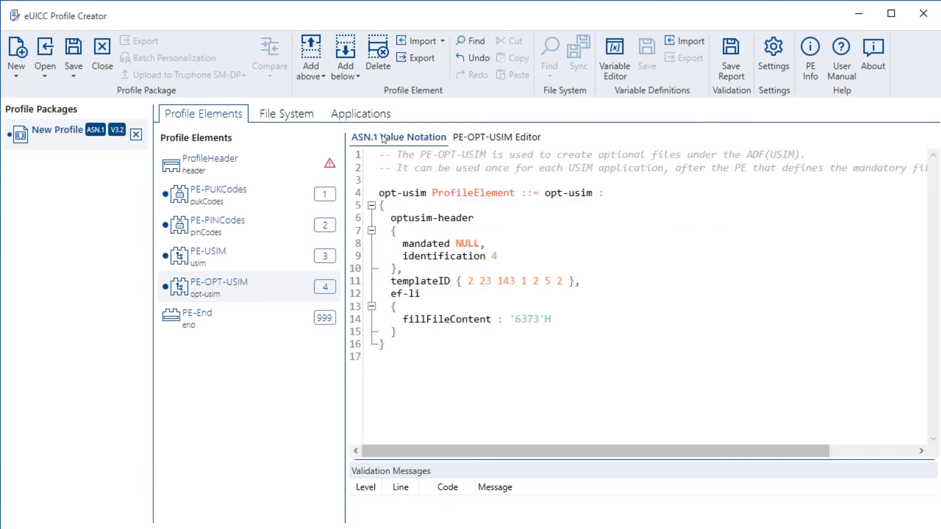
{"action": "left_click_drag", "start_coordinate": [389, 297], "coordinate": [386, 344]}
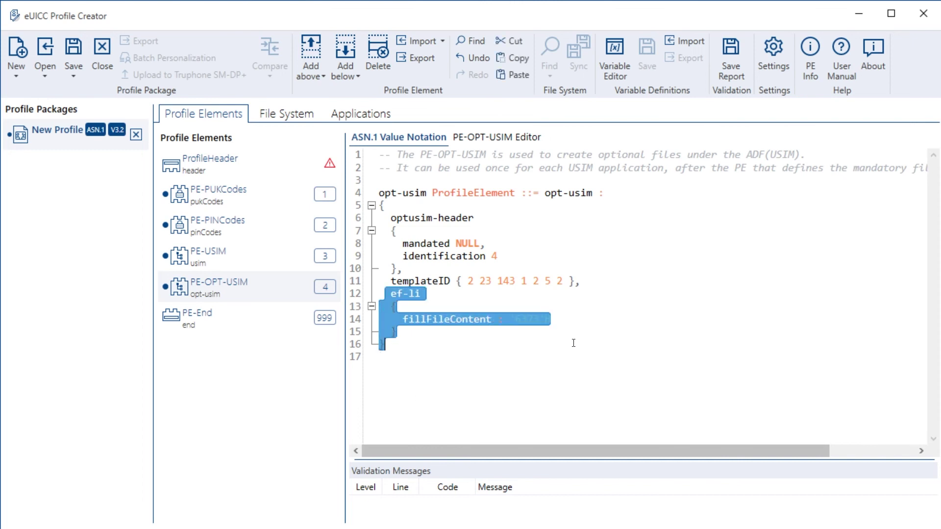
{"action": "left_click", "coordinate": [527, 381]}
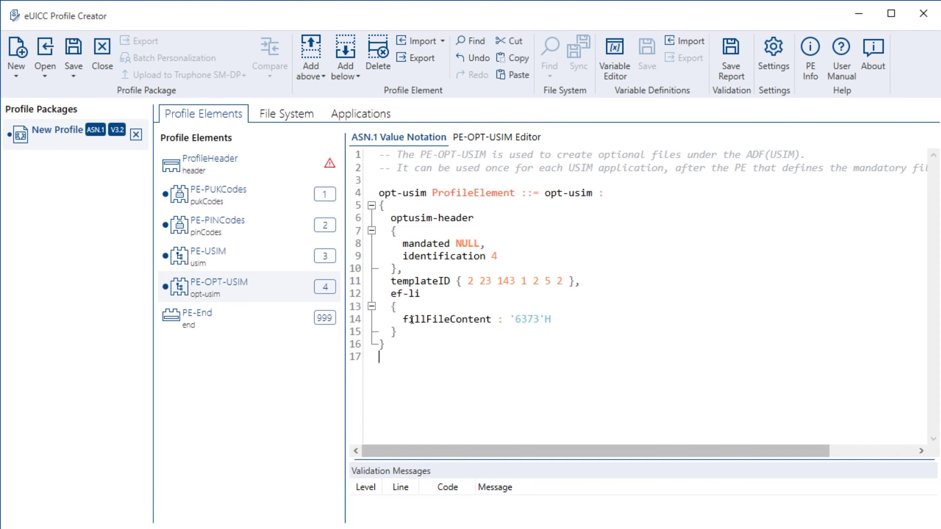